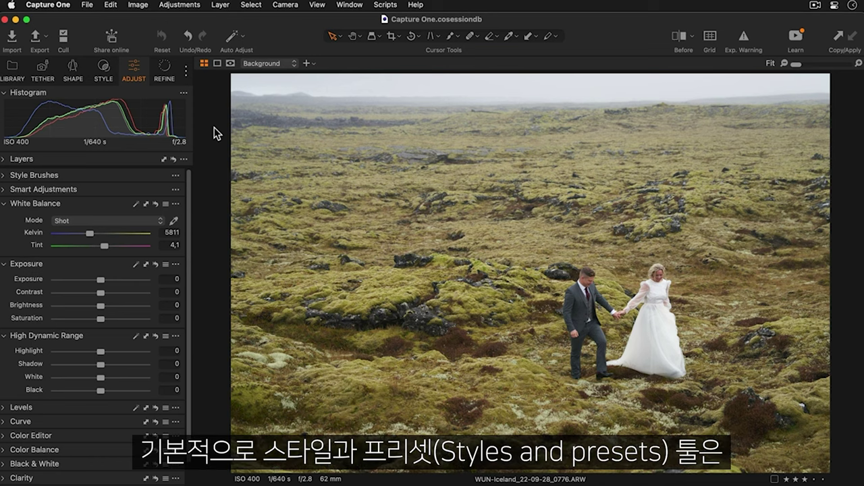
Show the Styles and Presets tool with its Custom and Built-in Styles and Presets sections
click(103, 71)
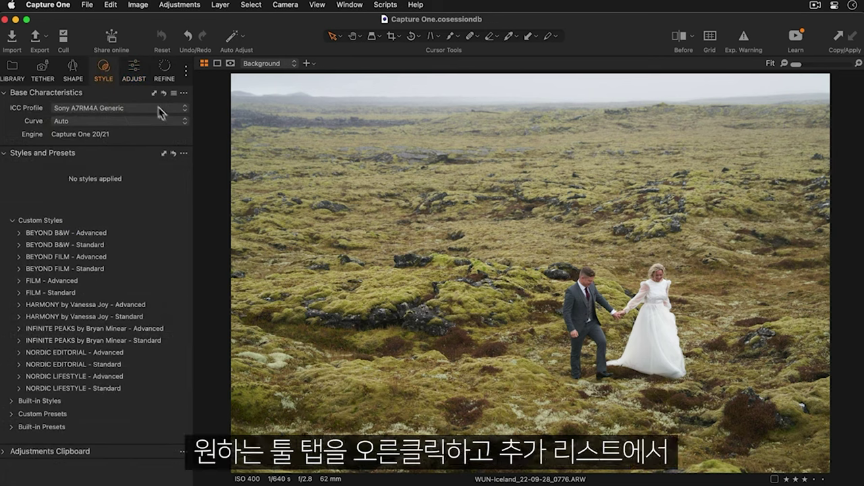
click(137, 70)
right_click(137, 69)
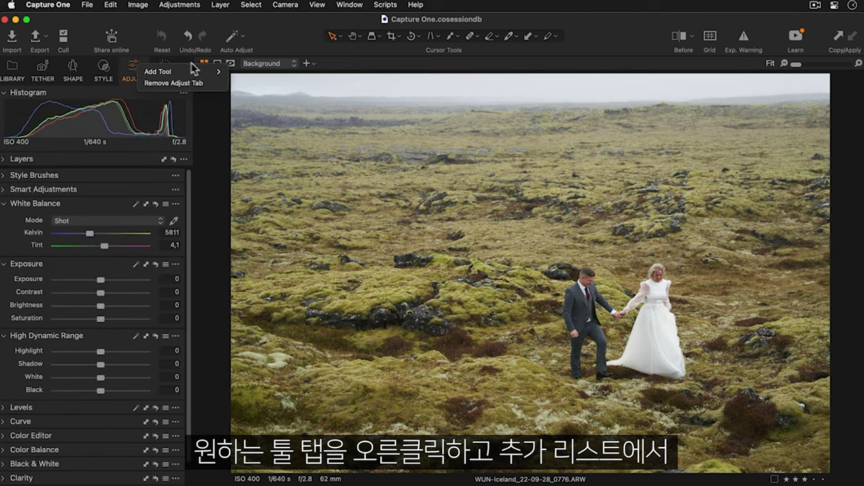
mouse_move(203, 70)
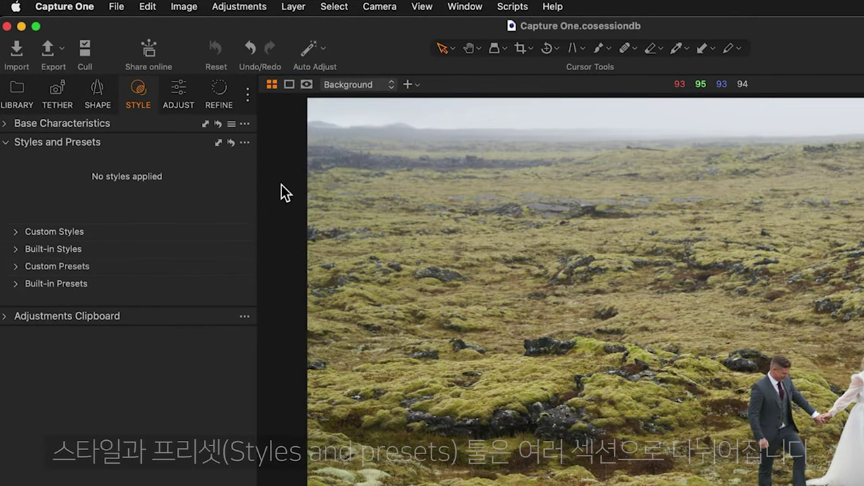
Expand the Built-in Styles and Custom Styles groups to list packs like BEYOND FILM and NORDIC EDITORIAL
click(12, 249)
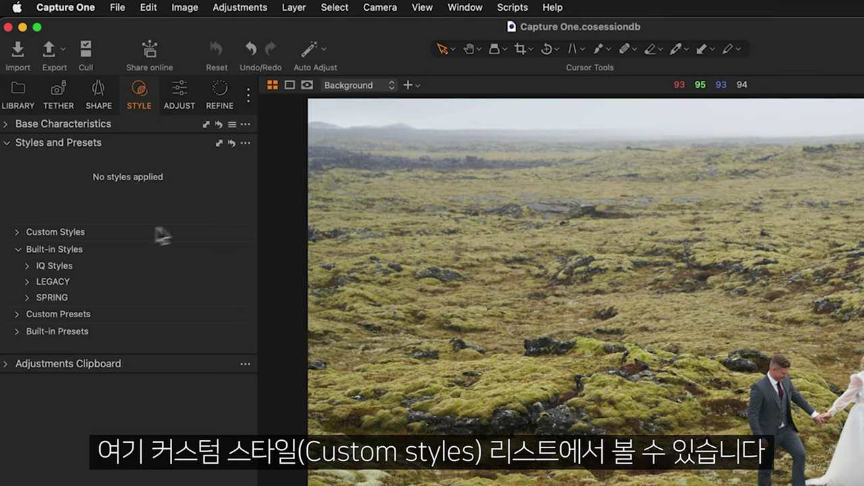
click(18, 233)
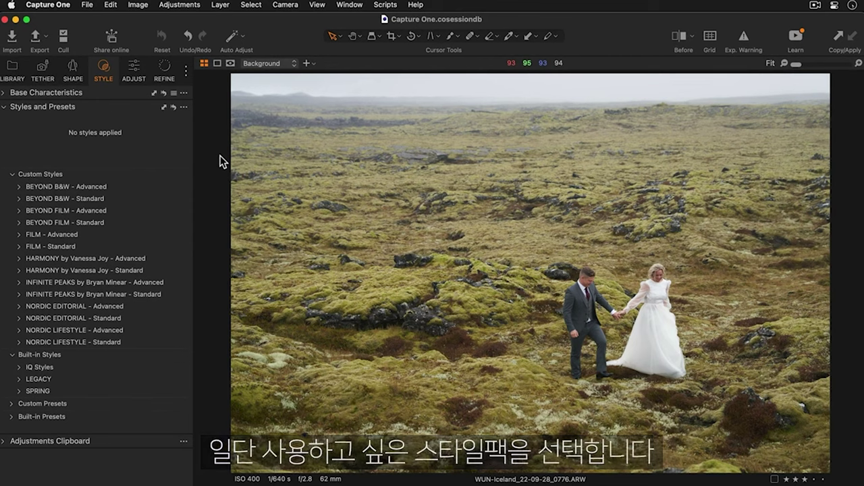
Expand BEYOND FILM - Standard and its FILM subgroup to reveal F200 - I through K200 - III
click(20, 223)
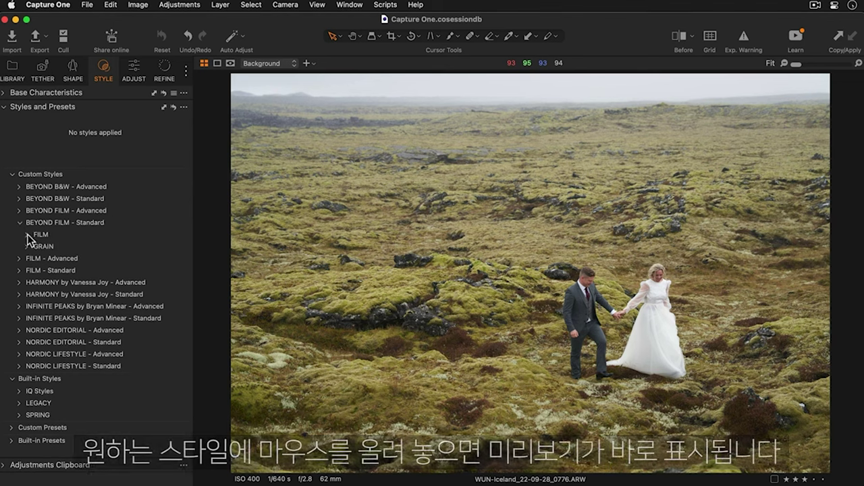
click(28, 235)
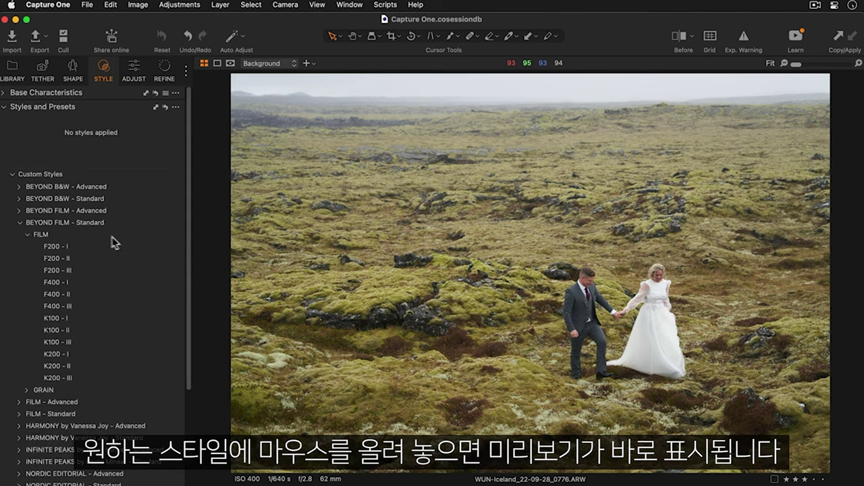
mouse_move(129, 247)
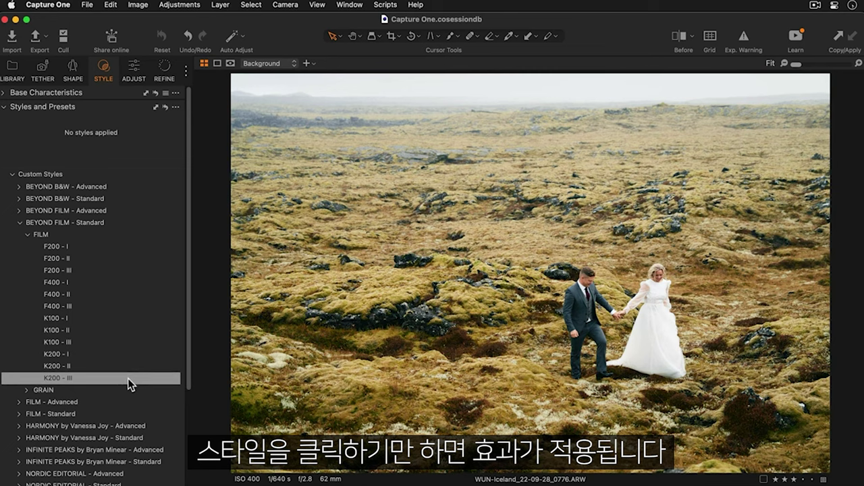
Apply K200 - III, remove it, then re-apply it for warmer golden tones
click(128, 378)
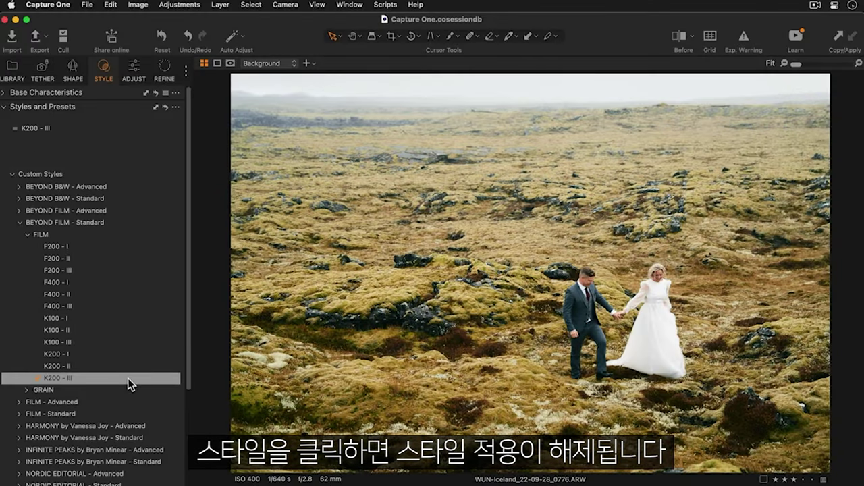
click(128, 378)
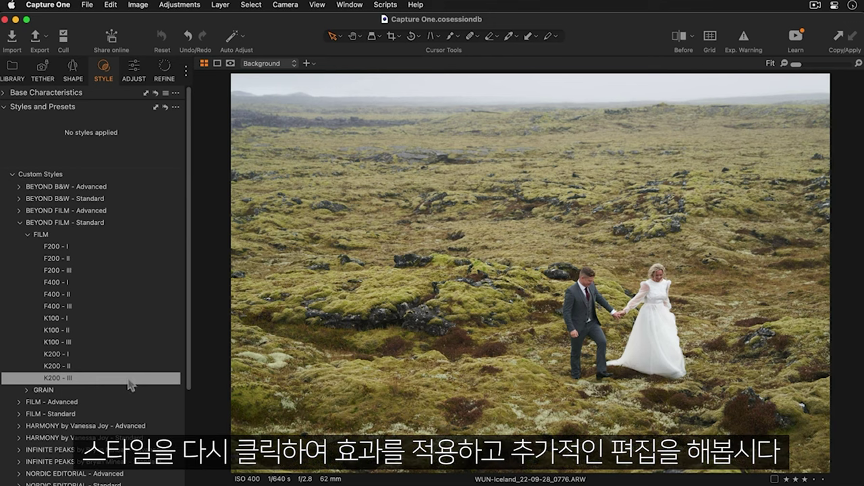
click(127, 379)
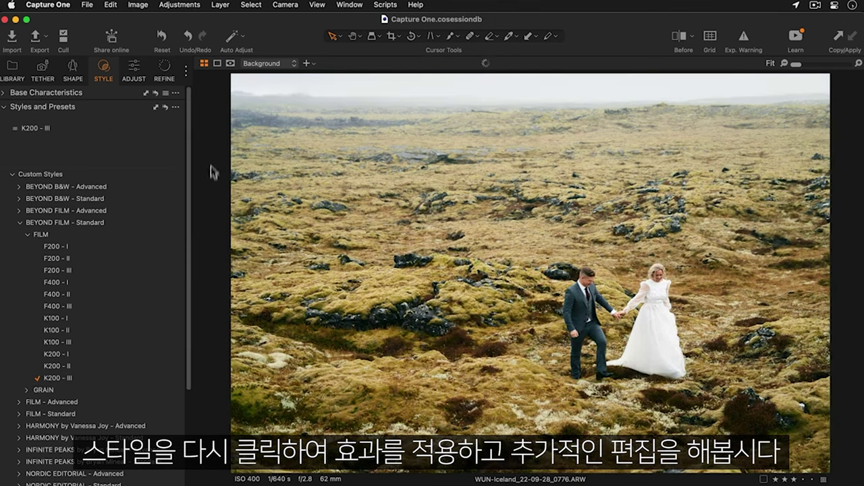
Set High Dynamic Range Highlight to -42 and Black to -7, with a before/after split
click(135, 66)
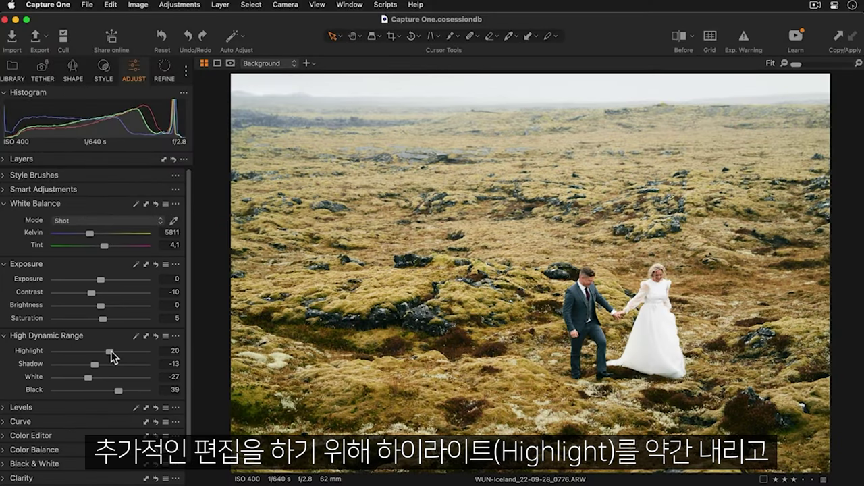
drag(110, 352, 83, 350)
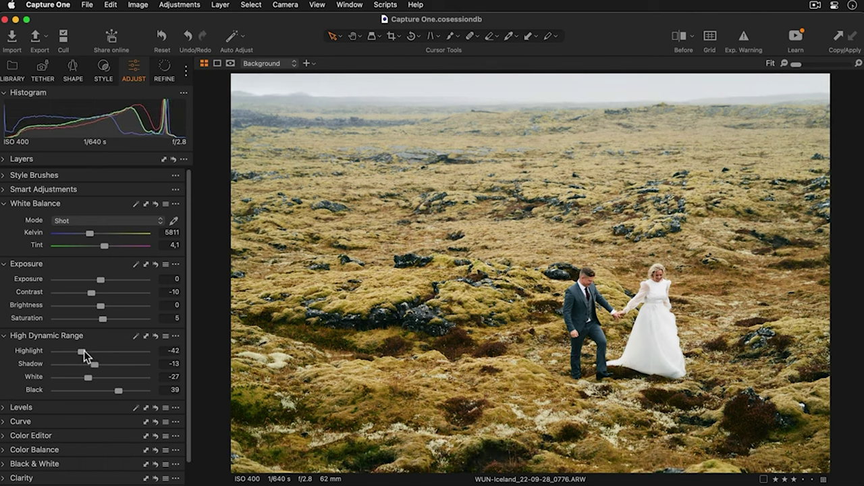
drag(116, 393, 97, 399)
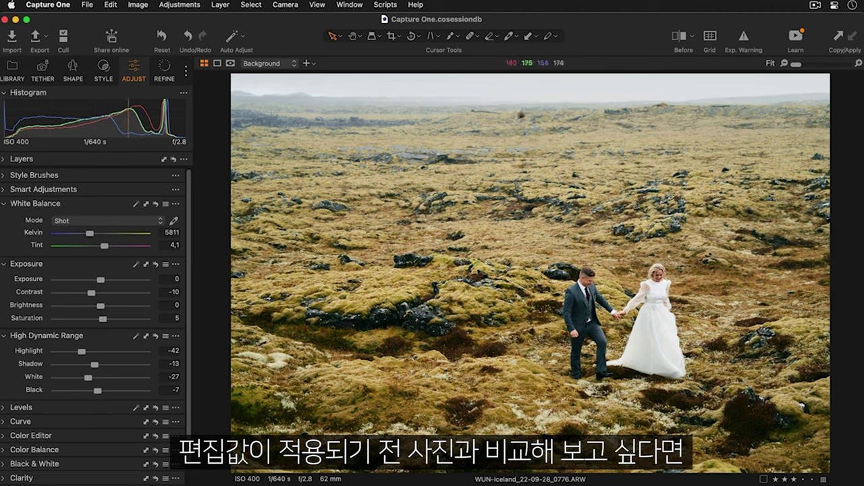
click(680, 41)
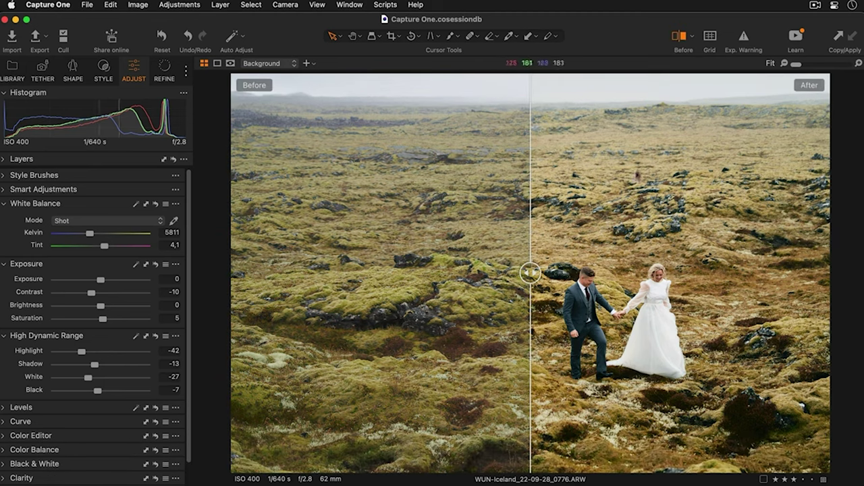
Drag the before/after divider to reveal more of the original moss-field photo
mouse_move(530, 273)
mouse_down()
mouse_move(806, 254)
mouse_move(772, 272)
mouse_move(294, 271)
mouse_move(541, 274)
mouse_up()
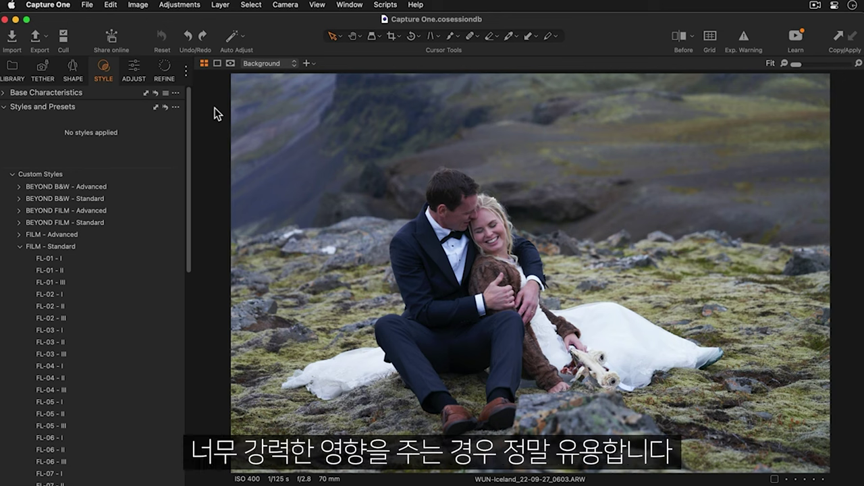
Preview FL-08 - III from the FILM - Standard list and open its context menu
drag(189, 212, 189, 312)
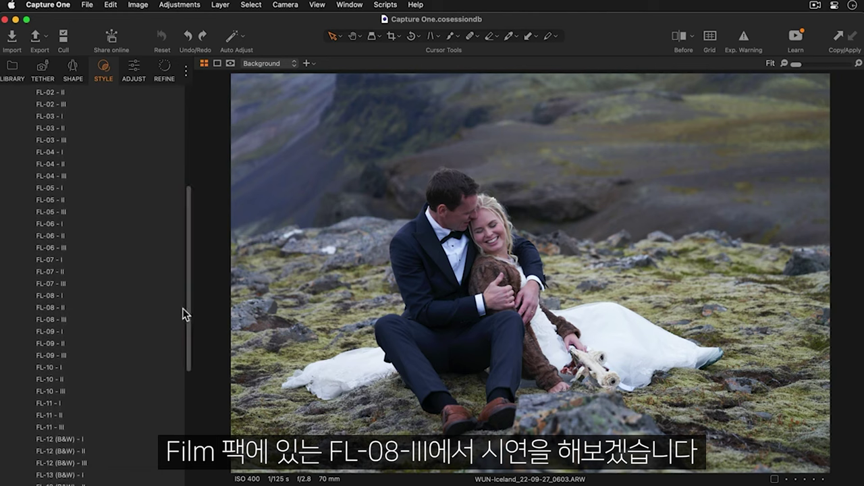
click(146, 319)
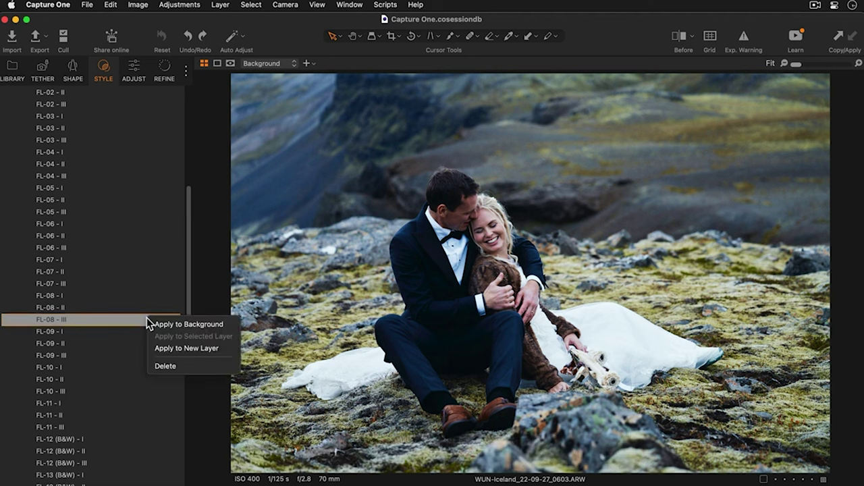
right_click(146, 318)
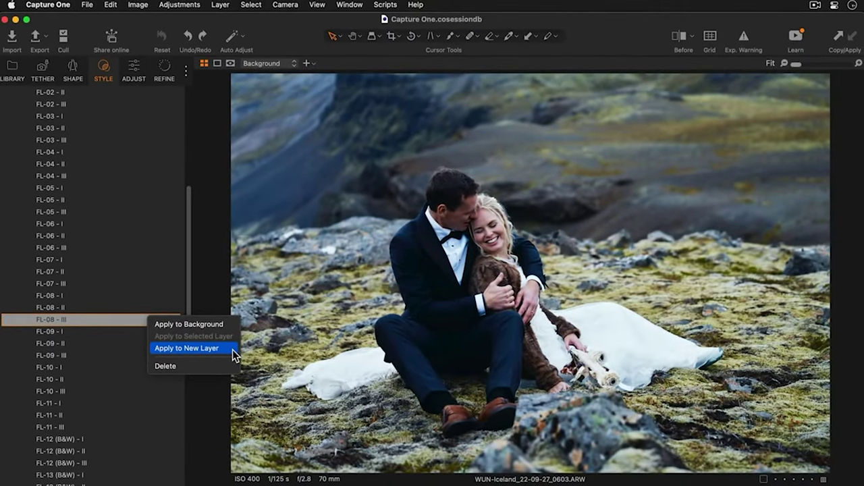
Choose Apply to New Layer for FL-08 - III and confirm Apply Partially, excluding Film Grain
click(230, 349)
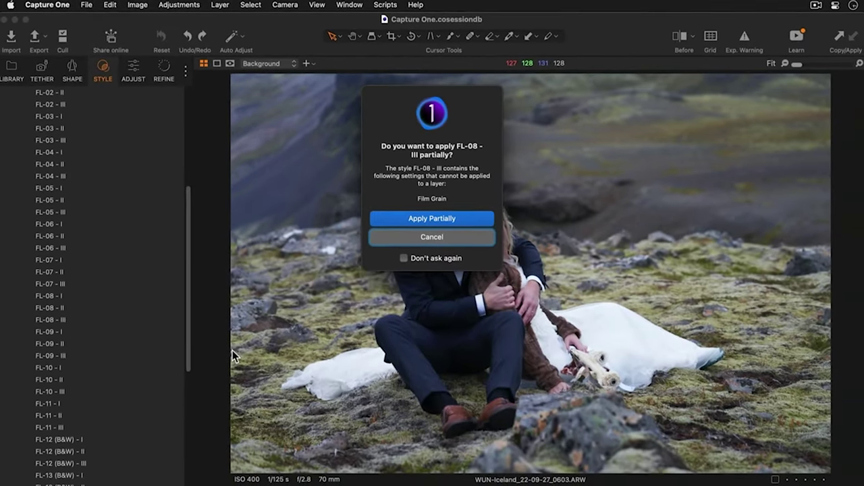
click(380, 218)
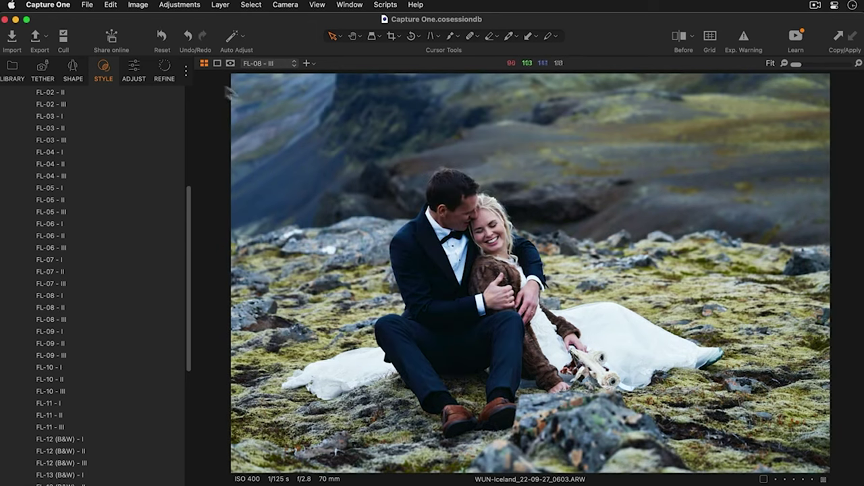
Lower the FL-08 - III layer to 54% opacity and toggle it off and on to compare
click(133, 71)
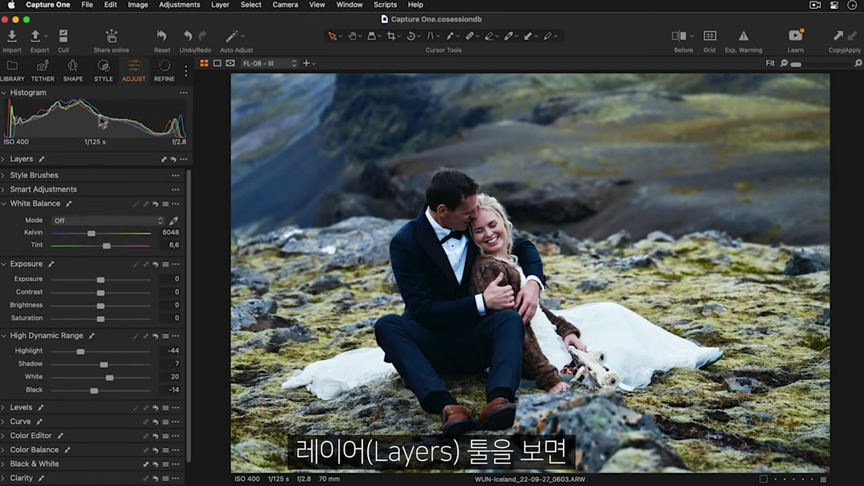
click(6, 162)
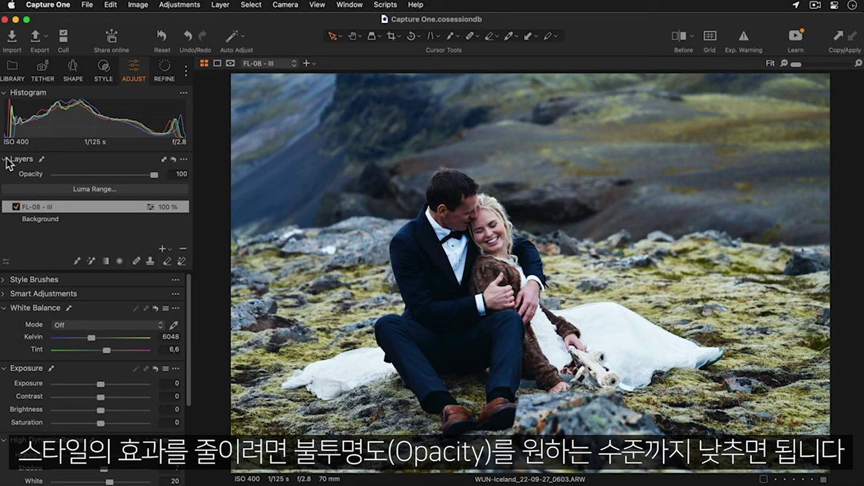
drag(156, 174, 110, 174)
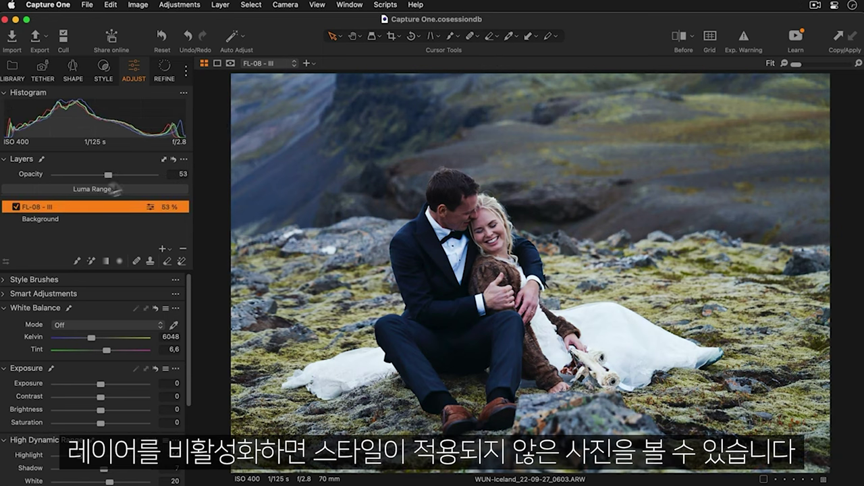
click(16, 207)
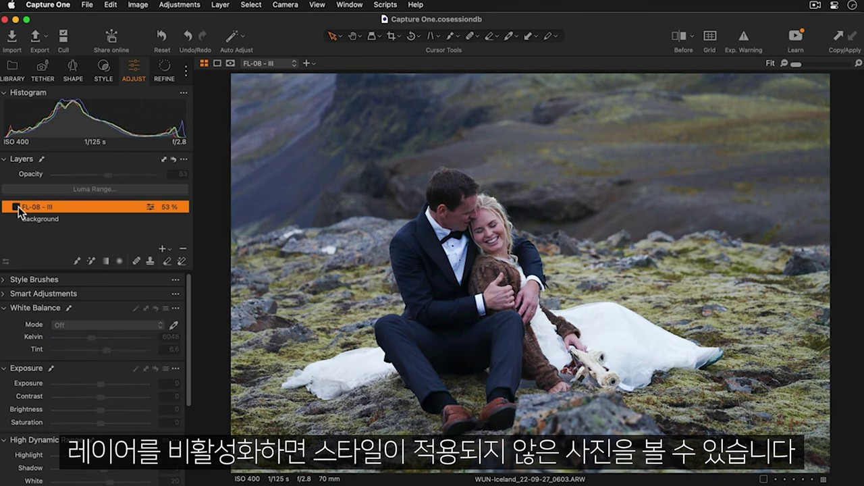
click(16, 207)
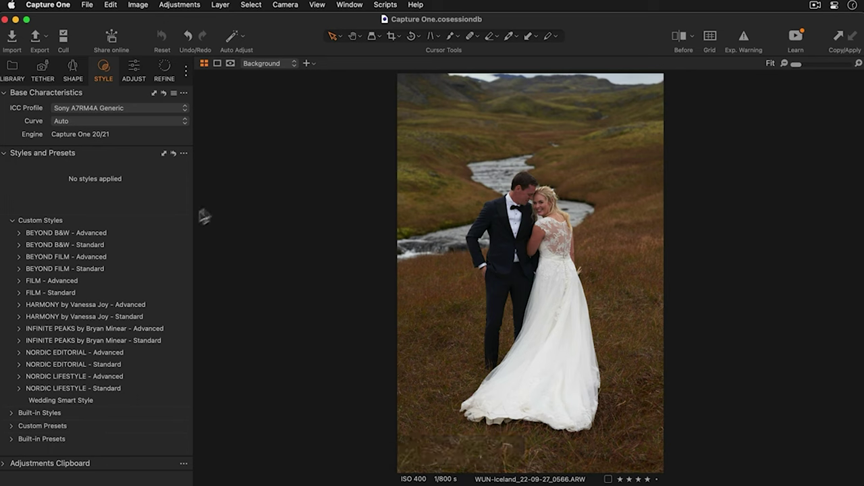
Apply F400 (75%) from BEYOND FILM - Advanced > FILM and view its Color and Contrast layers
click(19, 257)
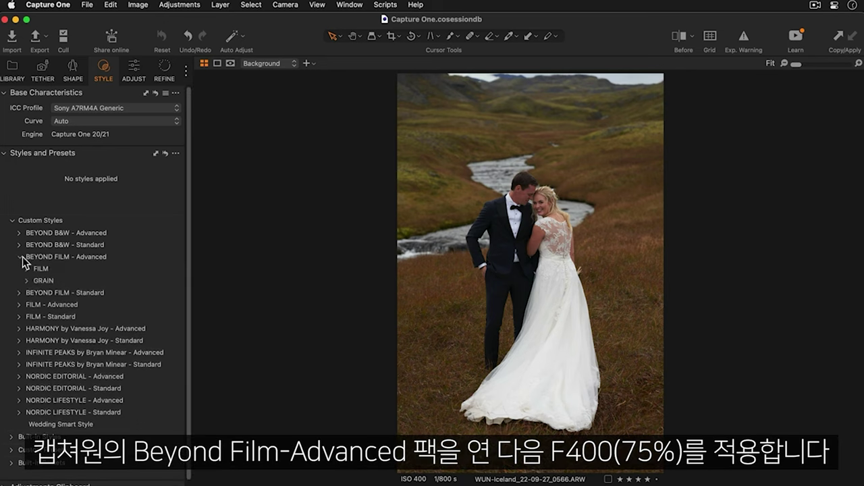
click(27, 268)
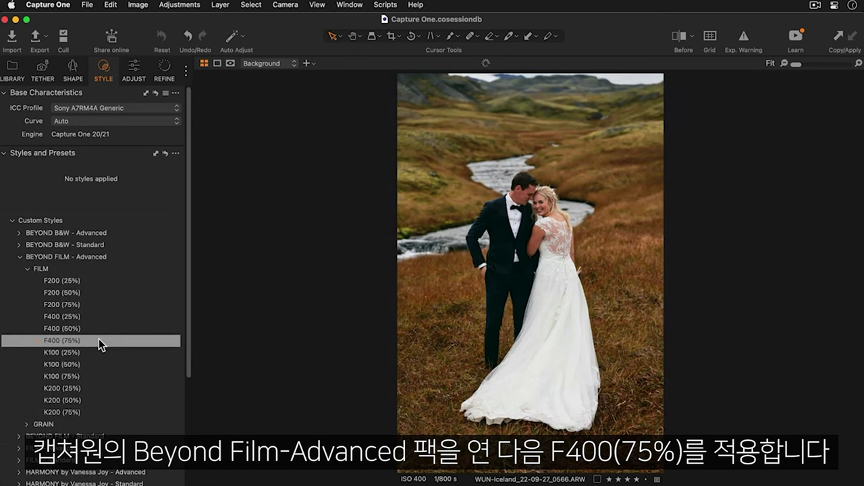
click(98, 340)
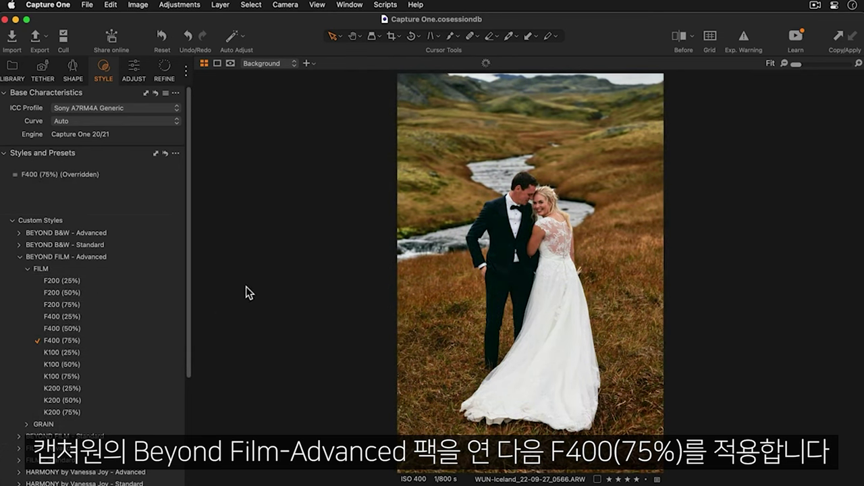
click(134, 77)
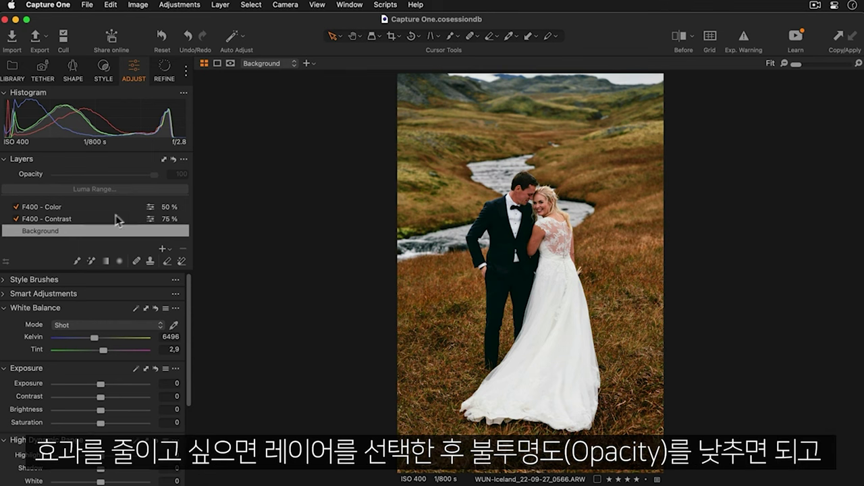
Set the F400 - Contrast layer opacity to 43% and the F400 - Color layer to 81%
click(89, 219)
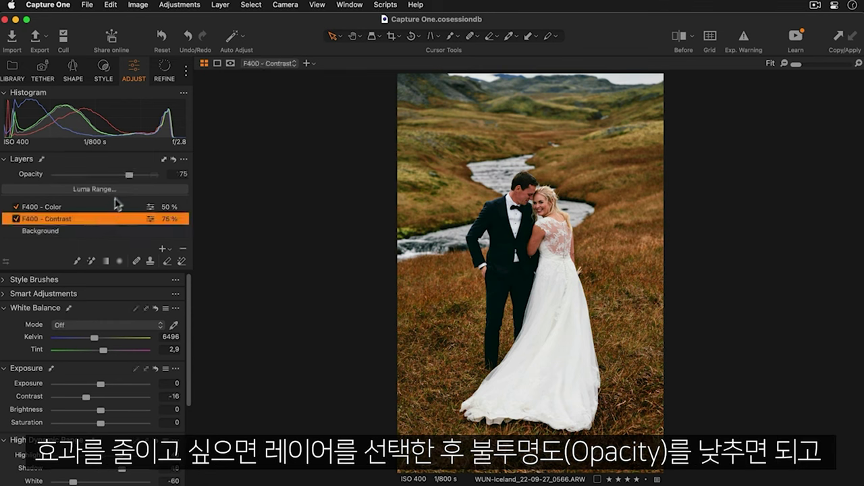
drag(128, 174, 97, 176)
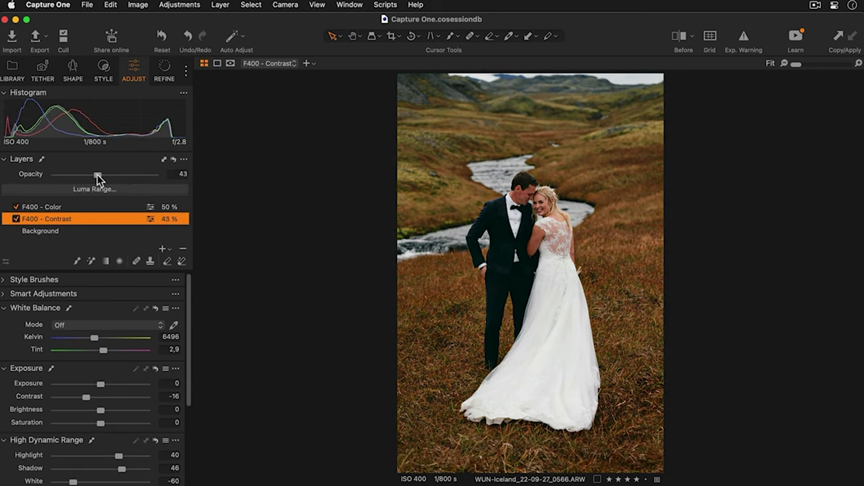
click(98, 208)
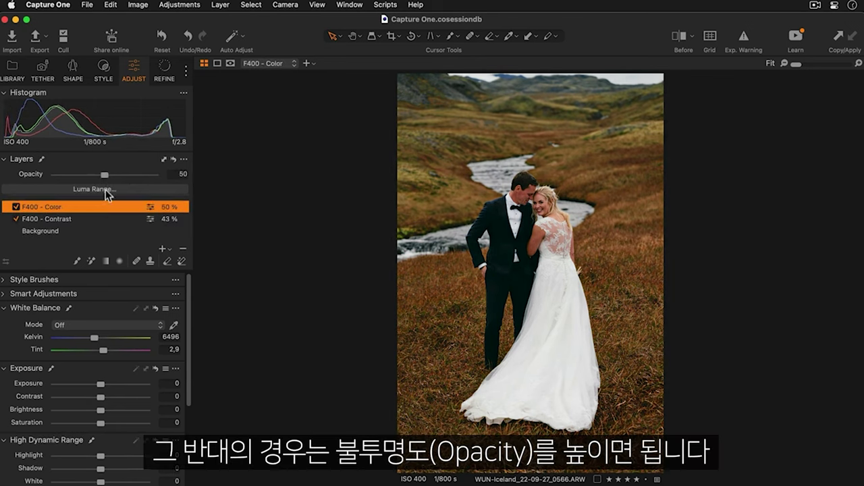
drag(105, 175, 135, 174)
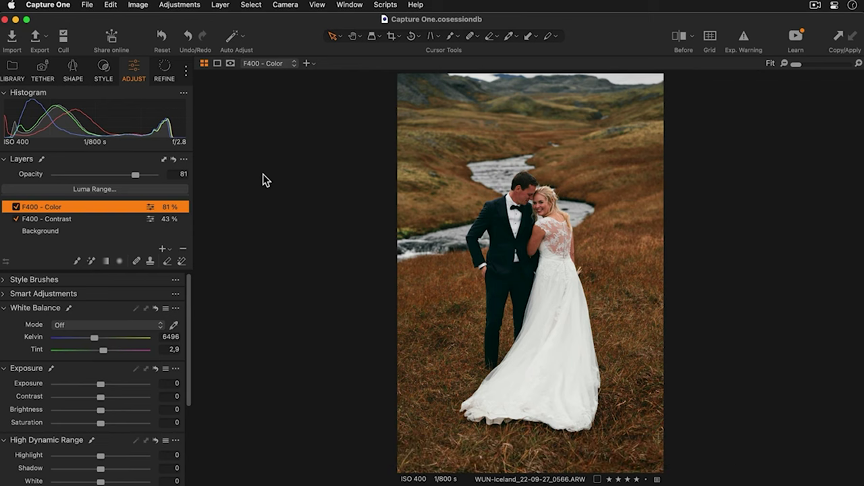
click(260, 158)
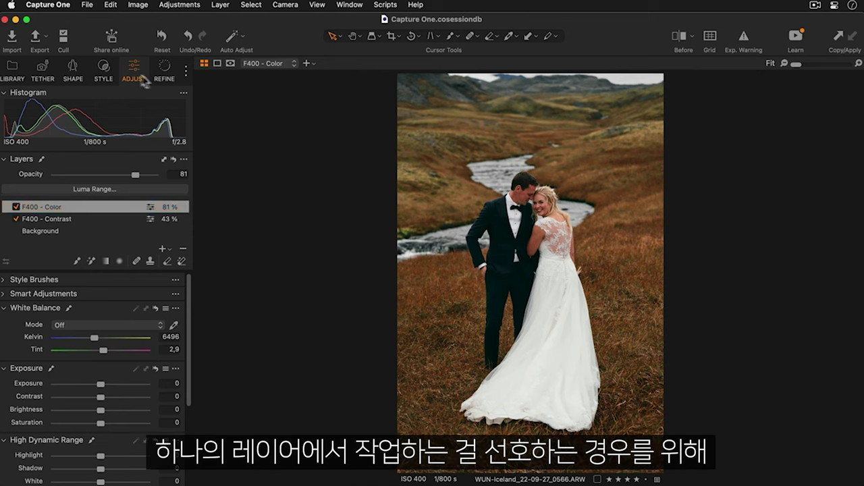
click(103, 70)
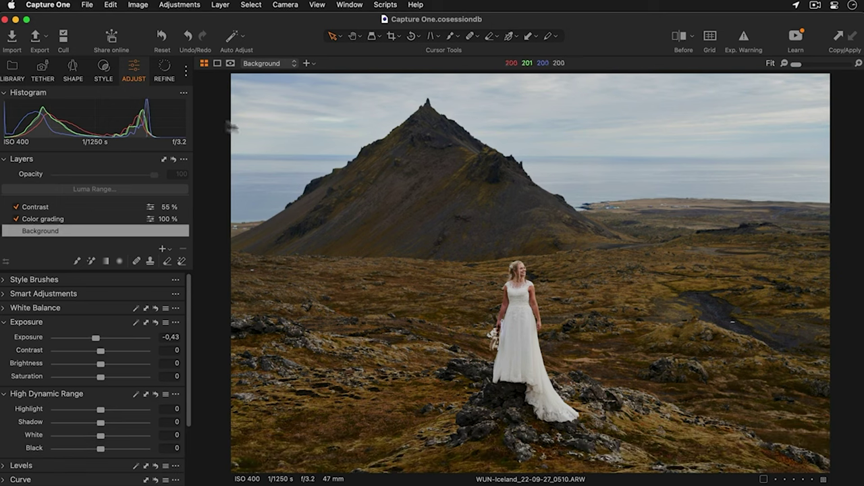
Bring up the Style tools and Styles and Presets options menu for the mountain bride photo
click(104, 73)
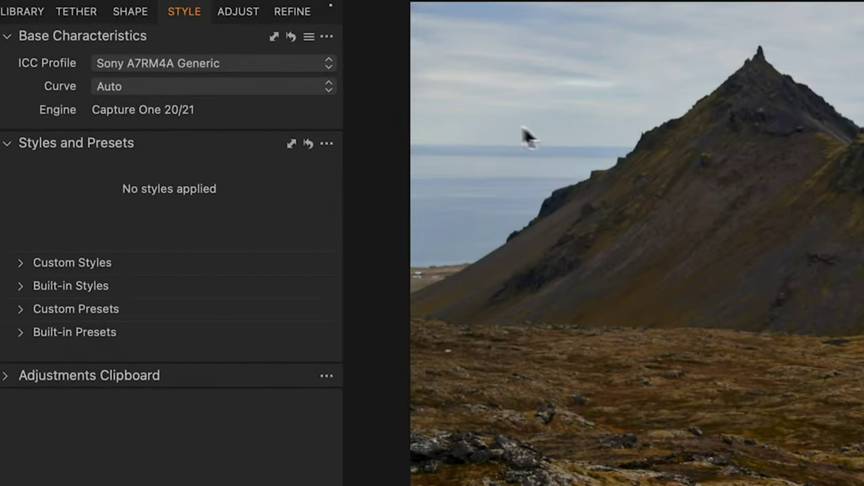
click(326, 144)
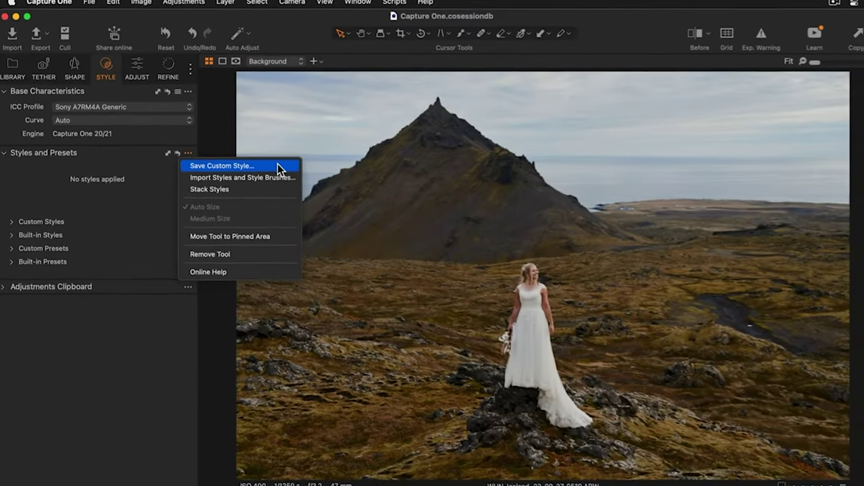
Save the photo's edits, excluding Levels, as the custom style 'Wedding on location'
click(277, 166)
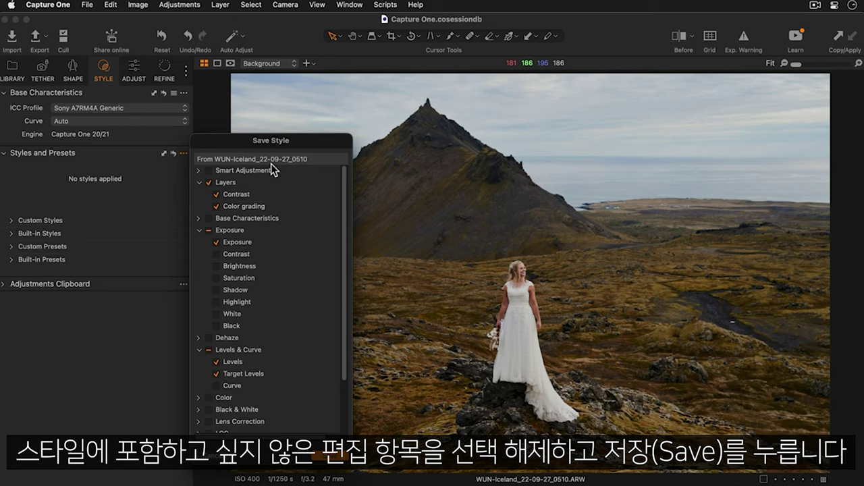
click(238, 364)
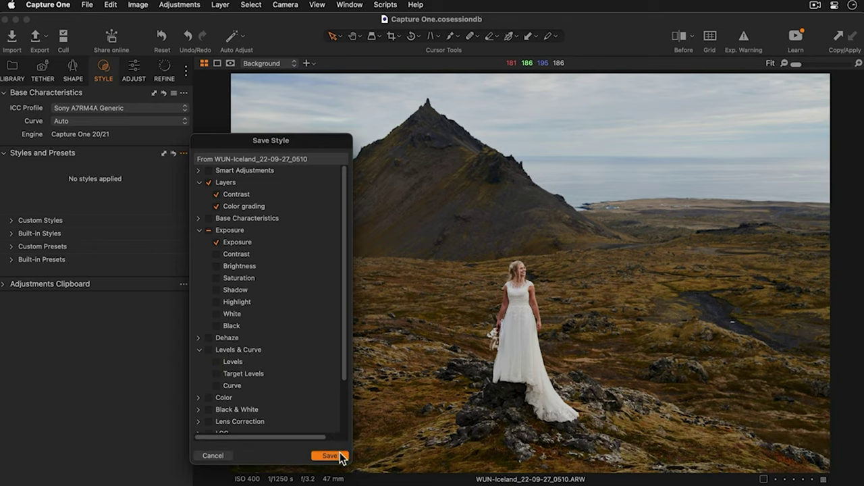
click(329, 456)
text(Wedding o)
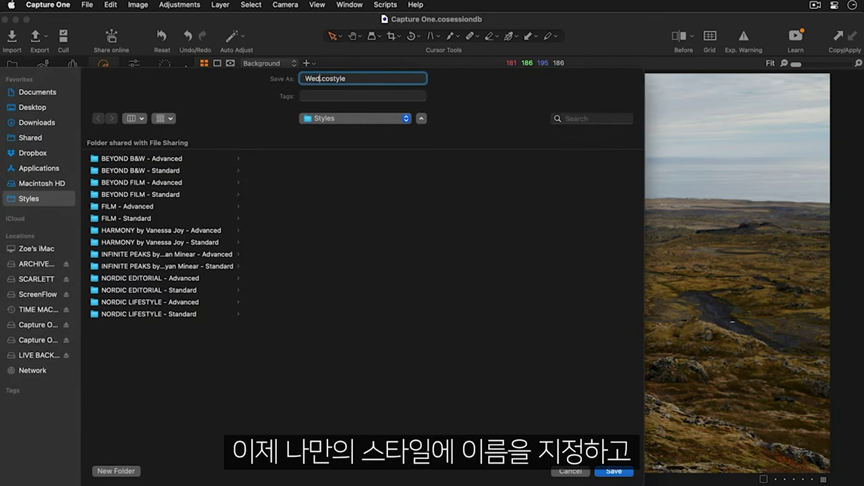
text(n location)
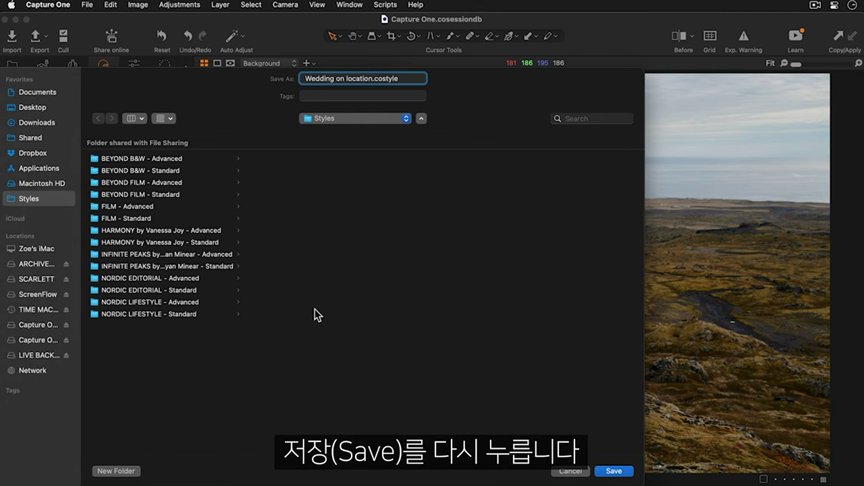
click(611, 471)
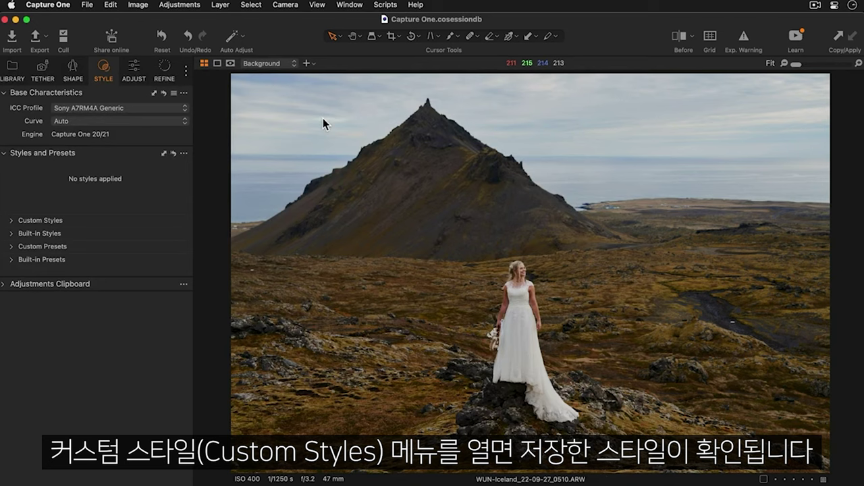
Expand Custom Styles to confirm 'Wedding on location' is listed
click(19, 222)
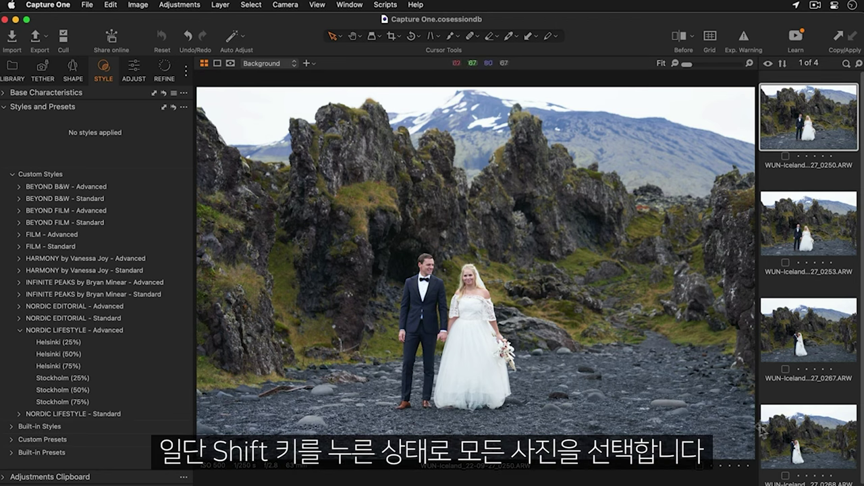
Select all four lava-rock couple photos and apply Stockholm (50%) from NORDIC LIFESTYLE - Advanced
shift+click(800, 434)
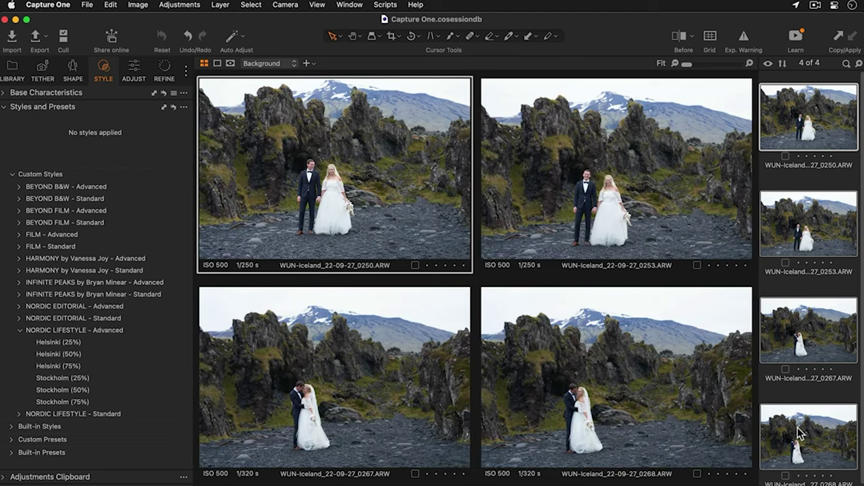
mouse_move(174, 383)
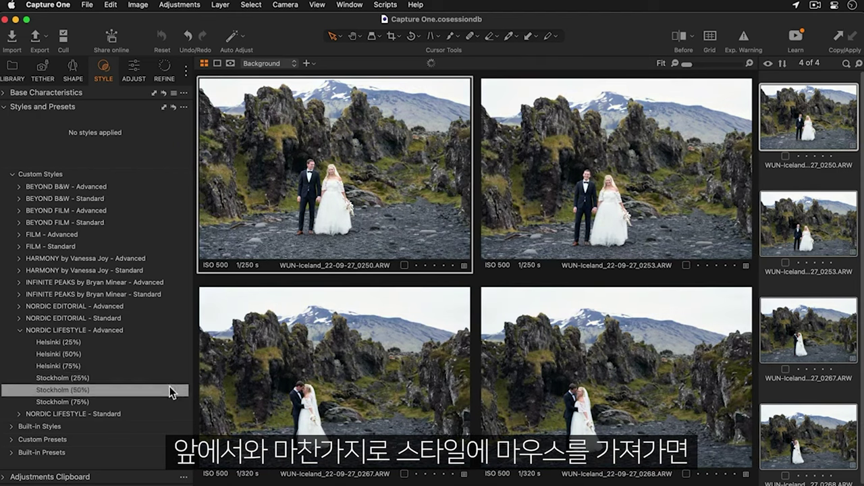
mouse_move(170, 392)
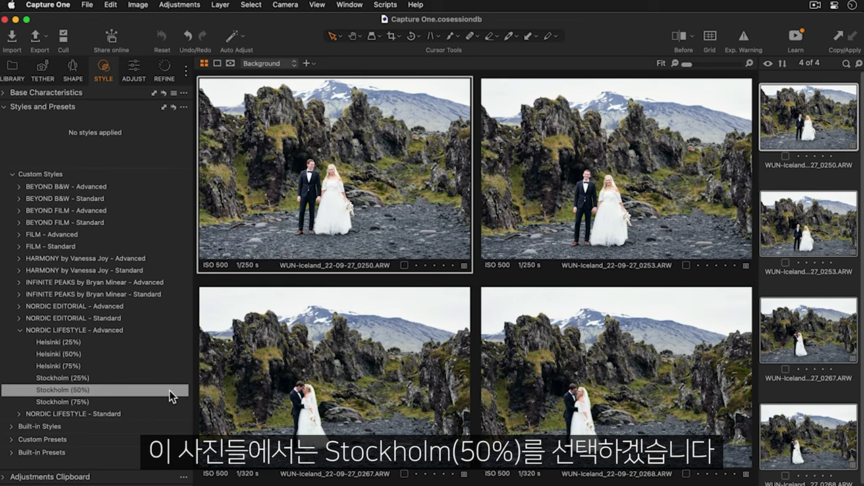
click(169, 390)
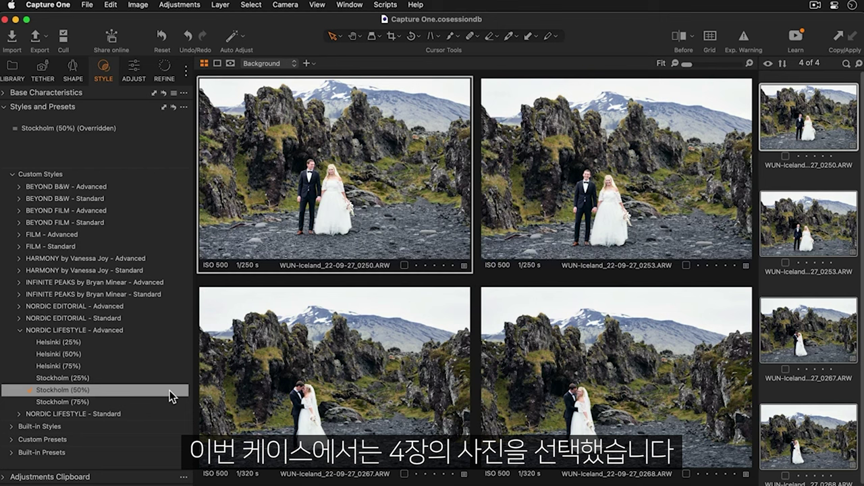
Lower Highlight to -4 on all four selected photos together using quick adjustments
key(q)
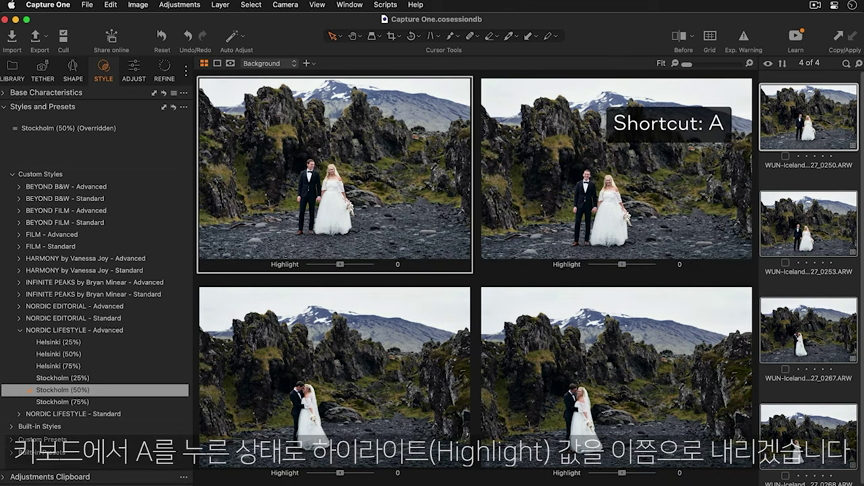
drag(169, 390, 138, 390)
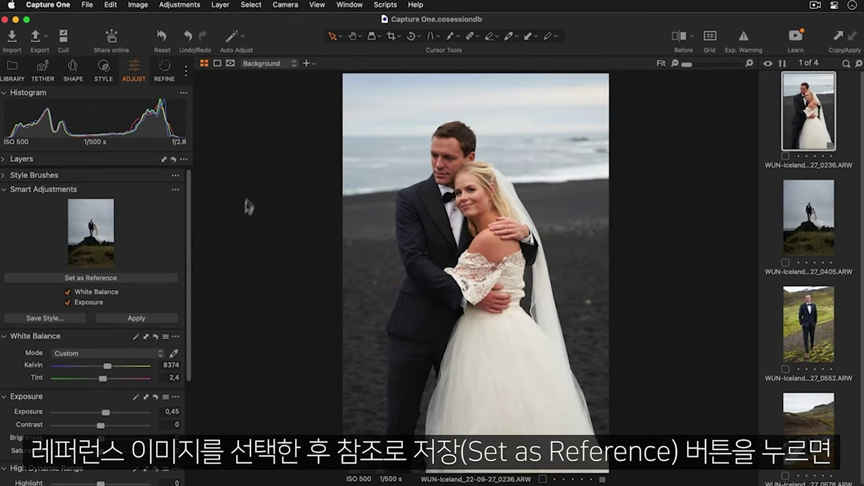
Set the beach portrait as smart-adjustment reference and save it as the style 'Wedding Smart Style'
click(154, 278)
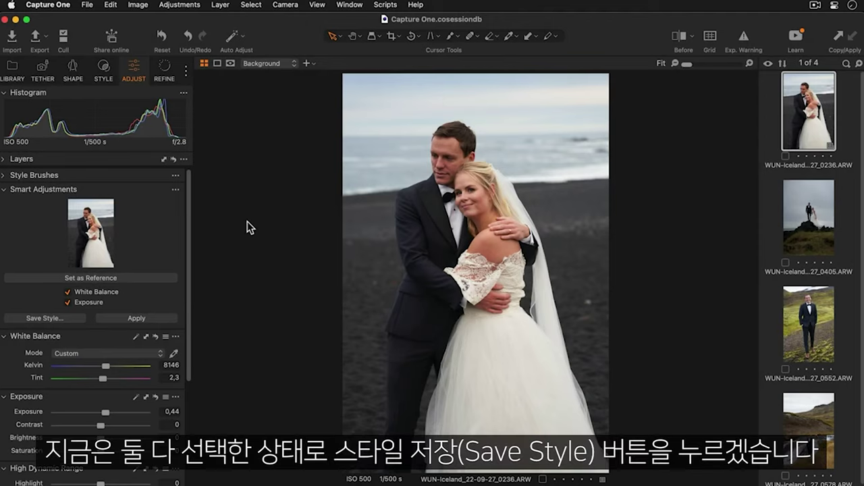
click(79, 319)
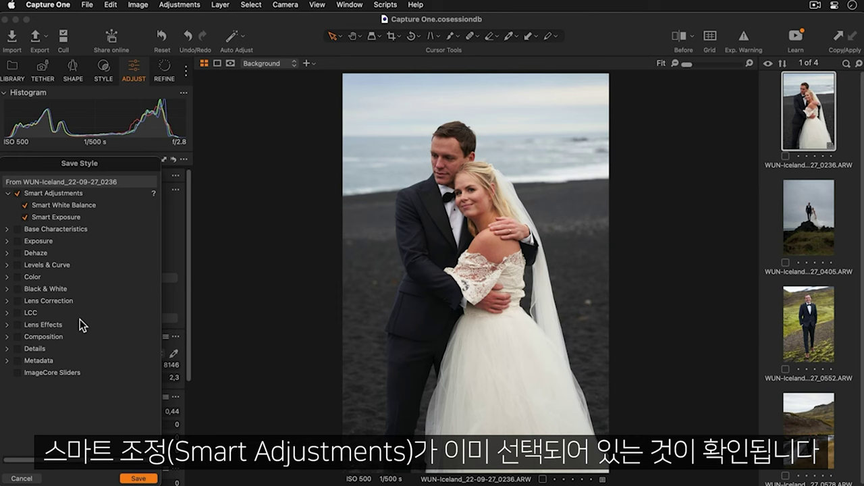
click(151, 476)
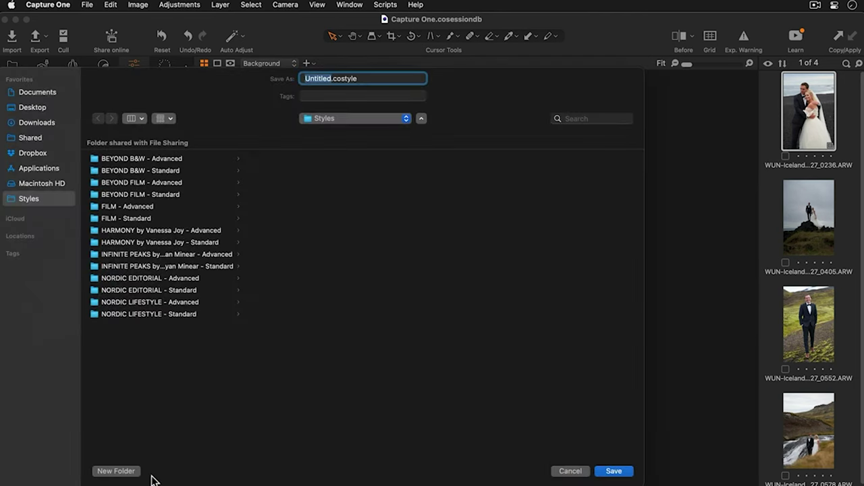
text(Wedding S)
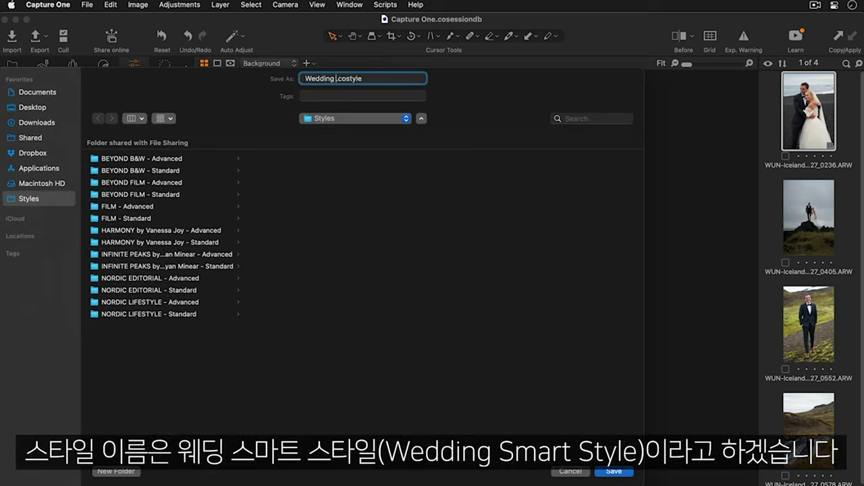
text(mart Styl)
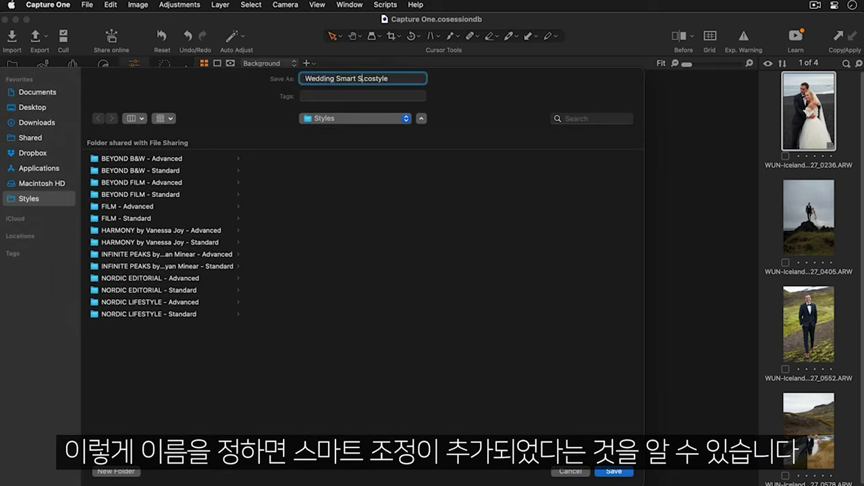
text(e)
click(614, 471)
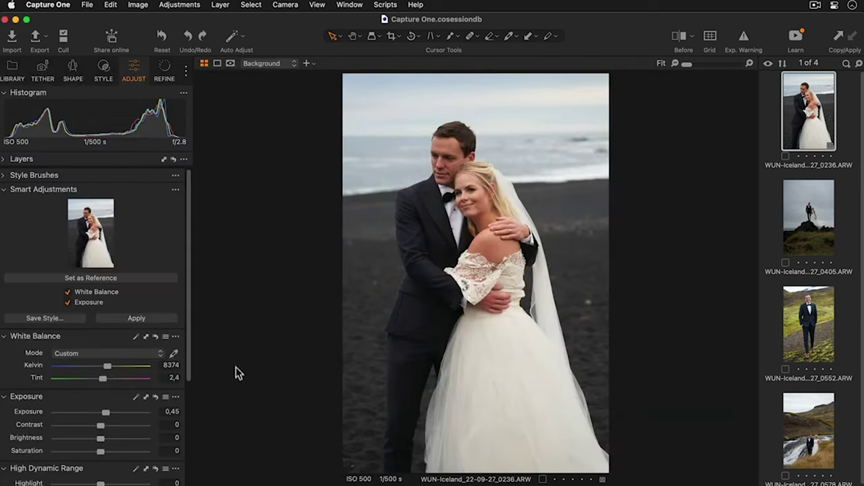
Apply Wedding Smart Style from Custom Styles to all four selected wedding photos
click(104, 74)
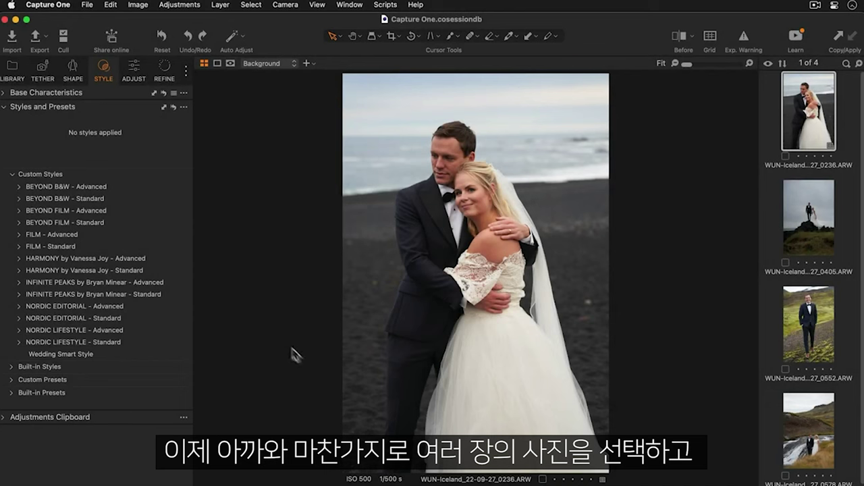
shift+click(806, 447)
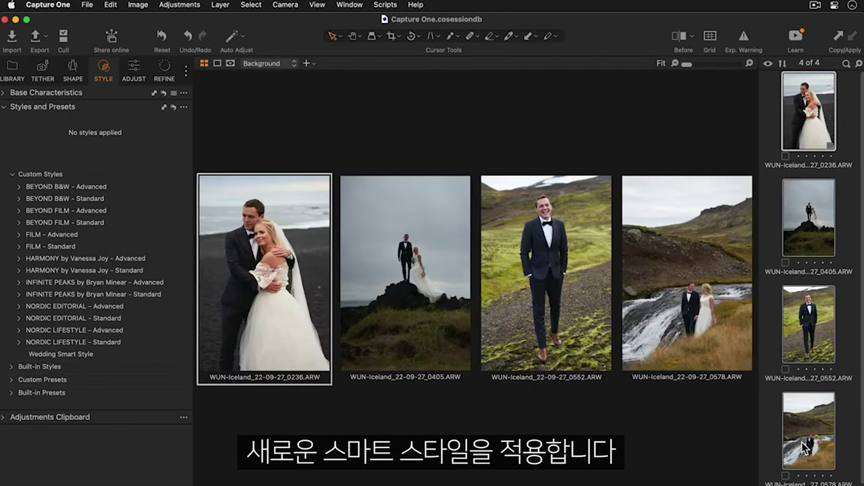
click(123, 356)
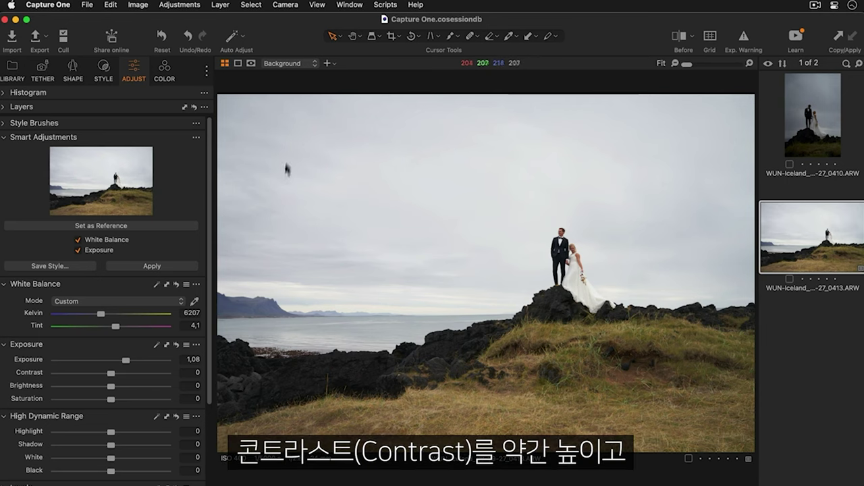
Set Contrast to 13, Highlight to -36 and Shadow to 21 on the hilltop couple photo
drag(111, 372, 125, 373)
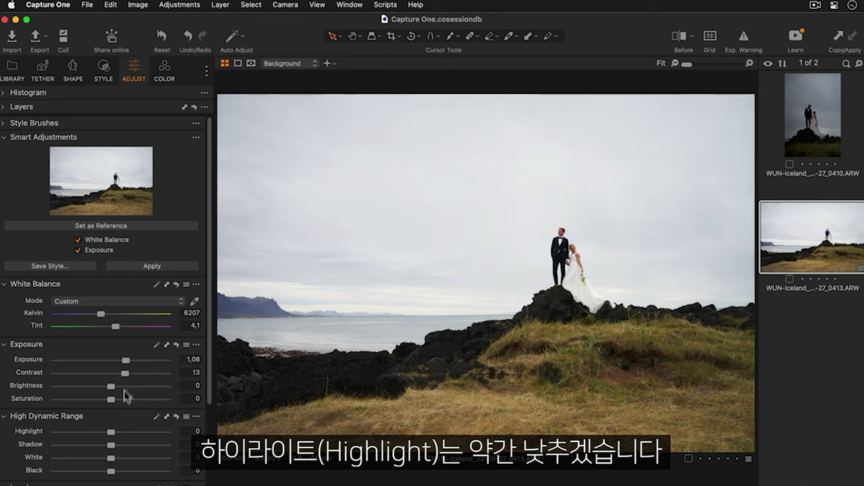
drag(110, 435, 89, 435)
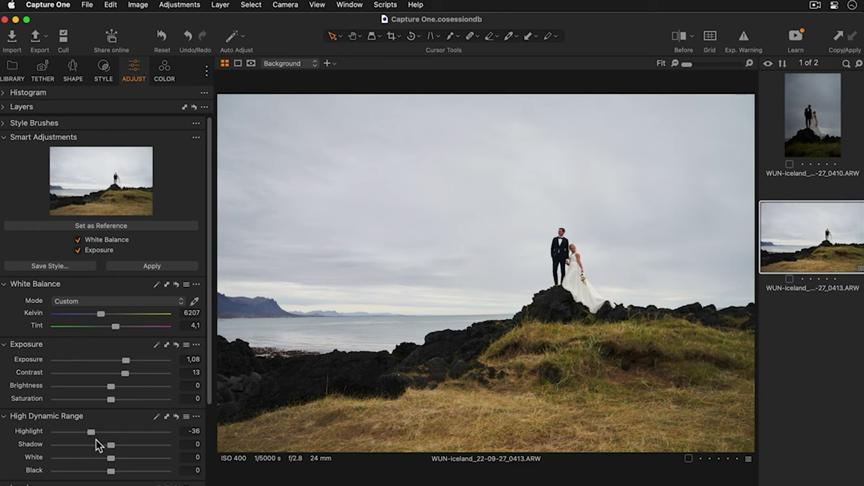
drag(112, 450, 122, 448)
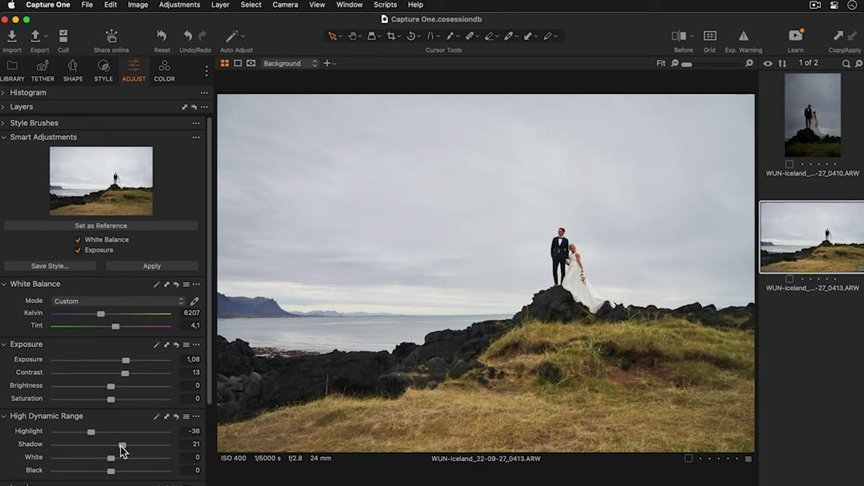
Save smart white balance, exposure, contrast, highlight and shadow as 'Wedding Smart Style with Adjustments'
click(77, 269)
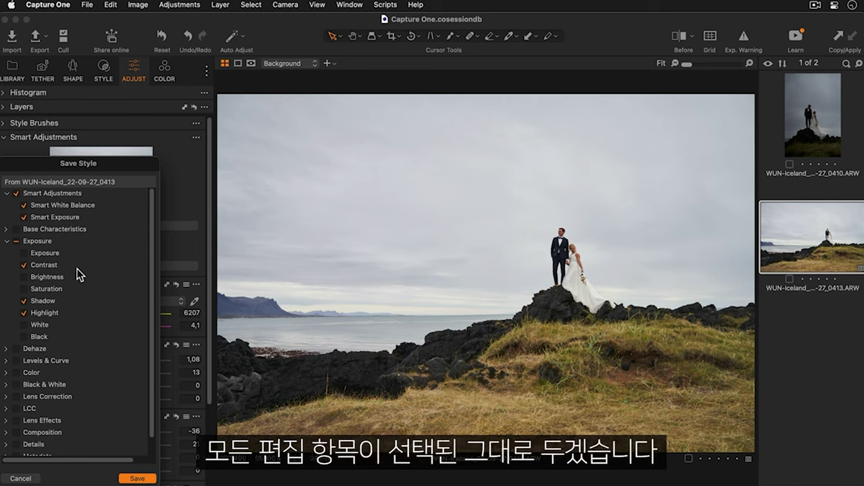
click(139, 479)
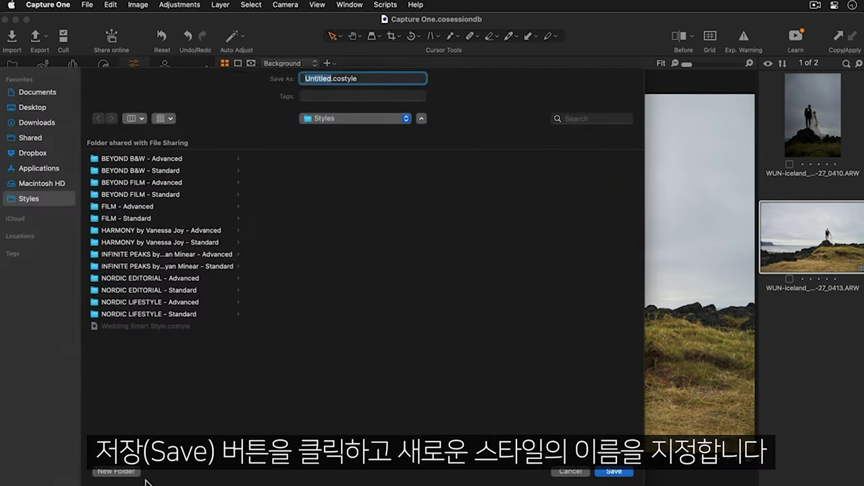
text(Wedding Smart )
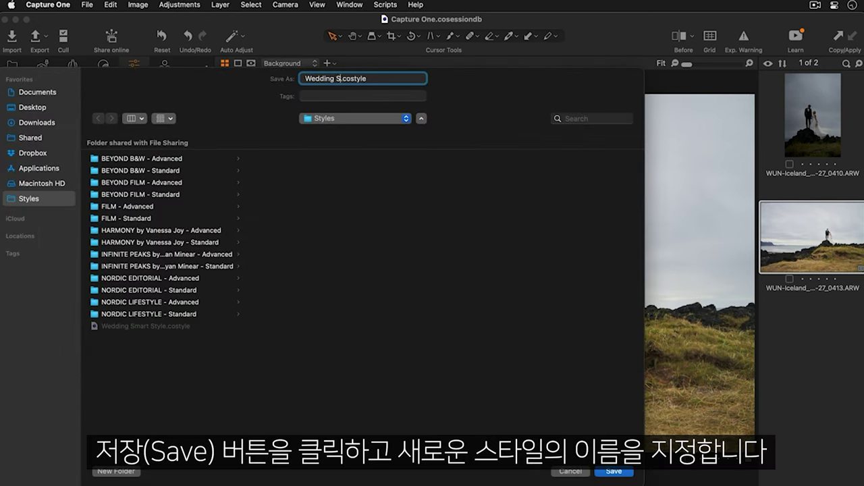
text(Style with Adjustm)
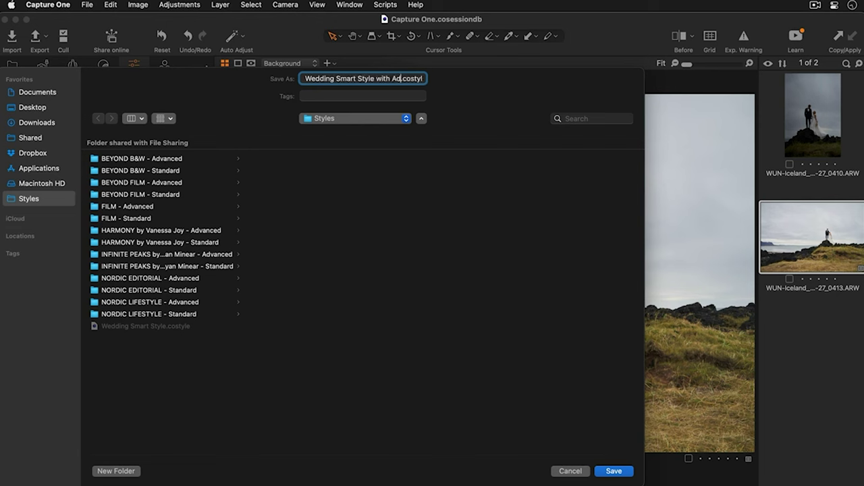
text(ents)
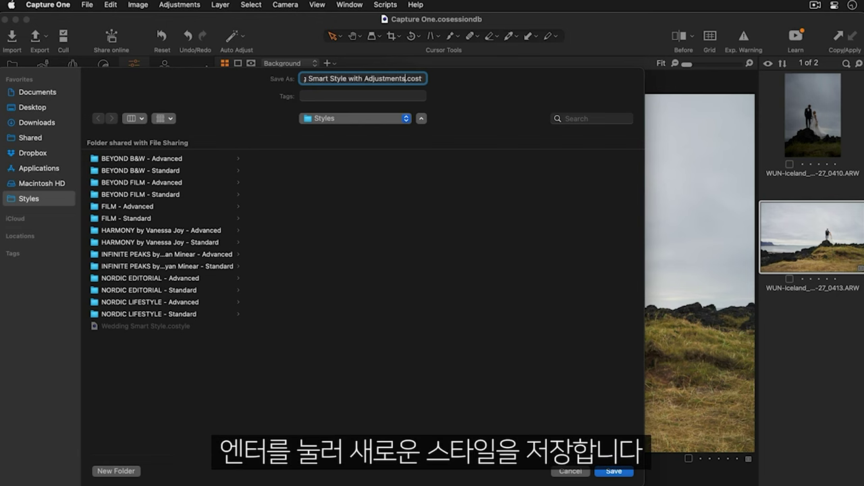
key(Return)
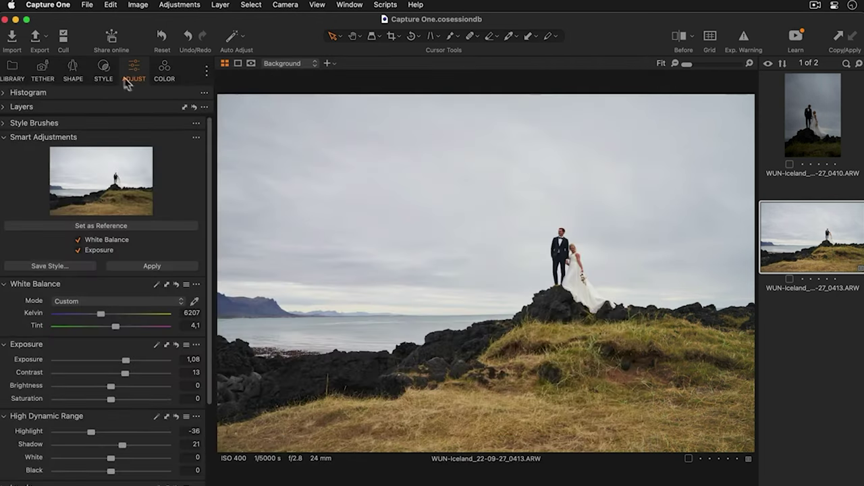
Apply the 'Wedding Smart Style with Adjustments' style to photo 0410, the couple on the rock
click(103, 68)
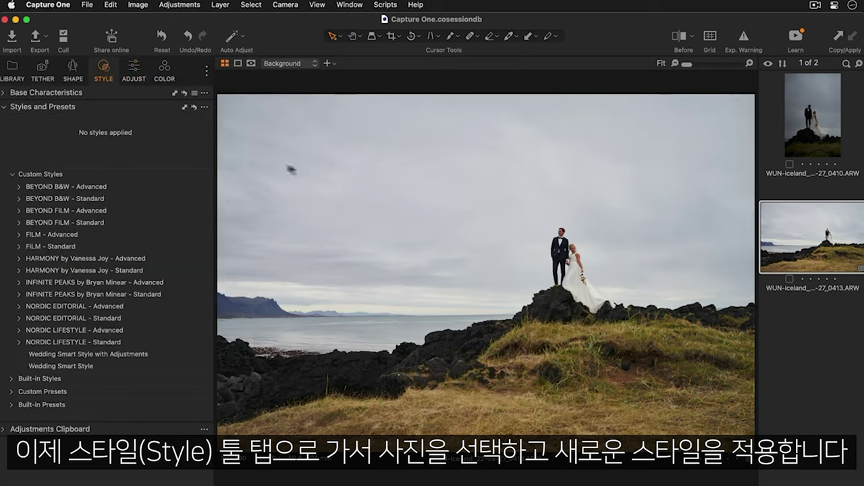
click(811, 128)
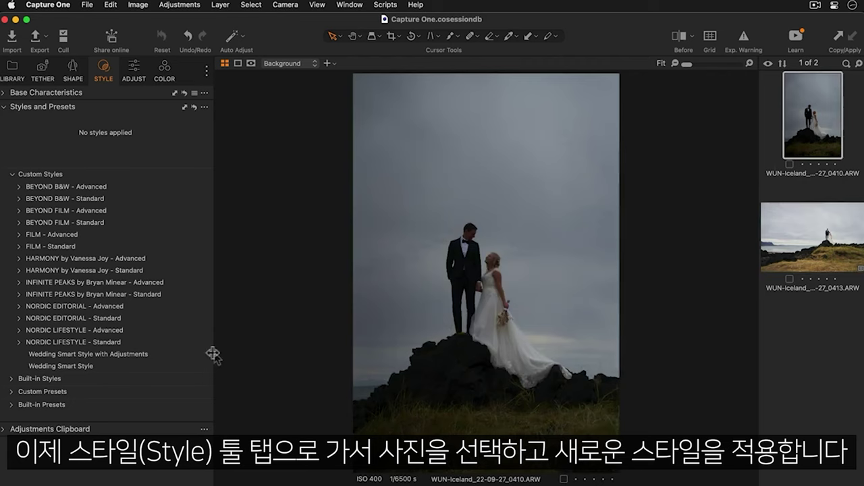
click(190, 354)
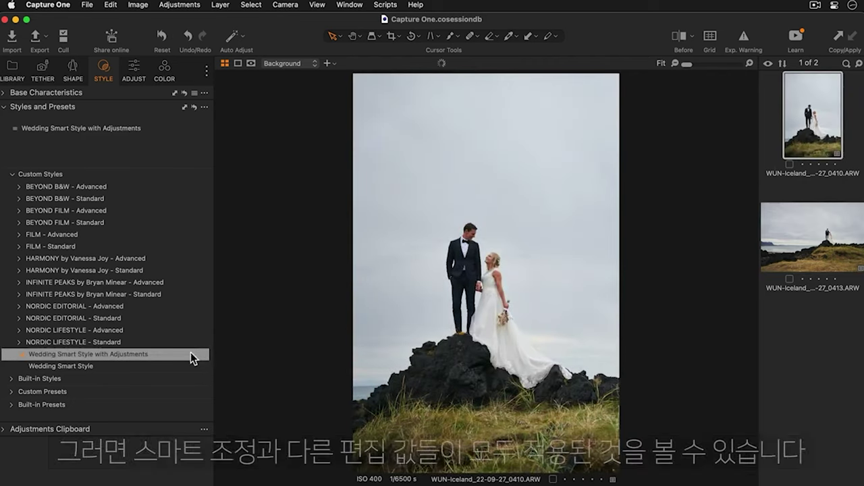